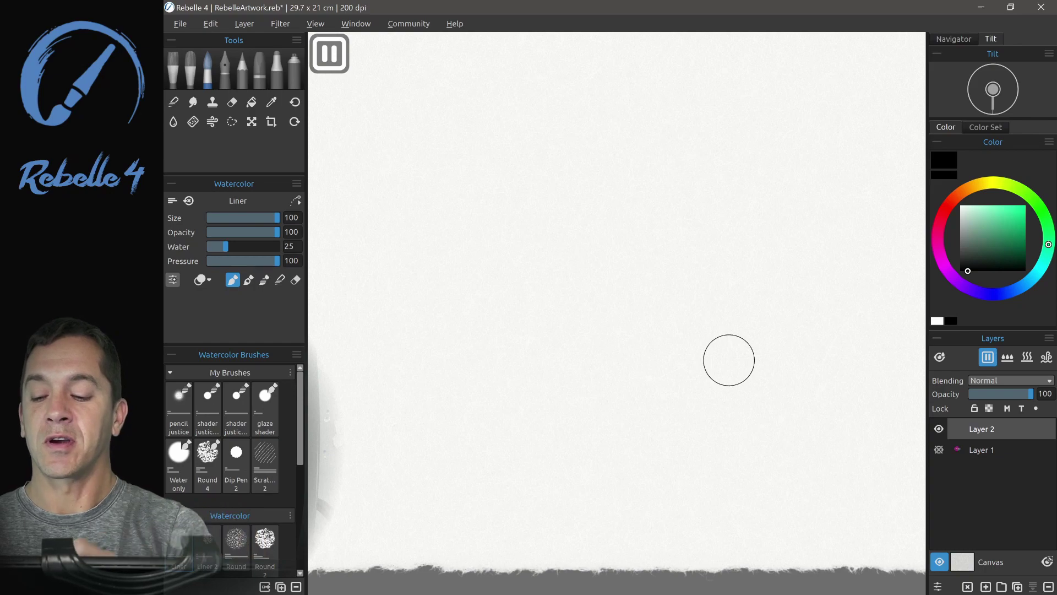
# Step: Open the Liner brush's Brush Creator, where pressure Size, Opacity, Multiplier and Maximum all read 100
pyautogui.click(172, 280)
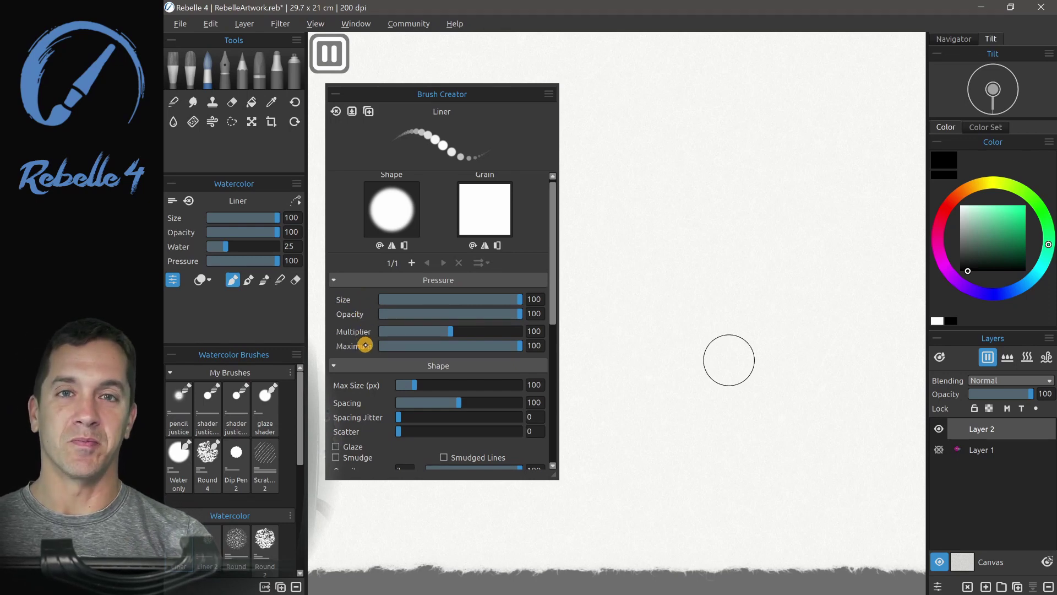
# Step: Paint two rows of test dots, then raise Max Size to 700 and return it to 100
pyautogui.scroll(1, 365, 346)
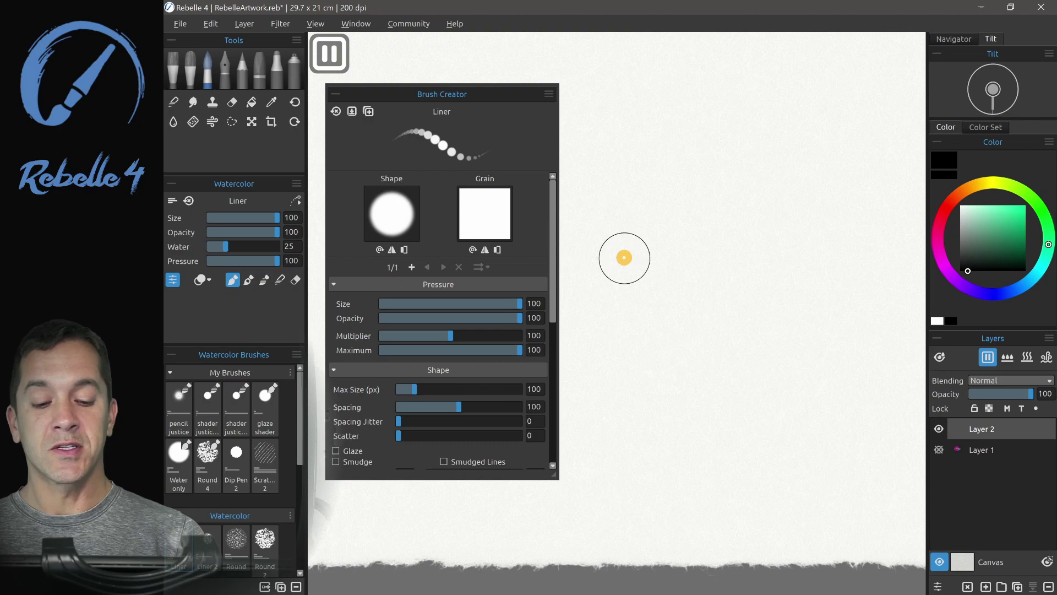
pyautogui.moveTo(620, 254); pyautogui.dragTo(854, 245)
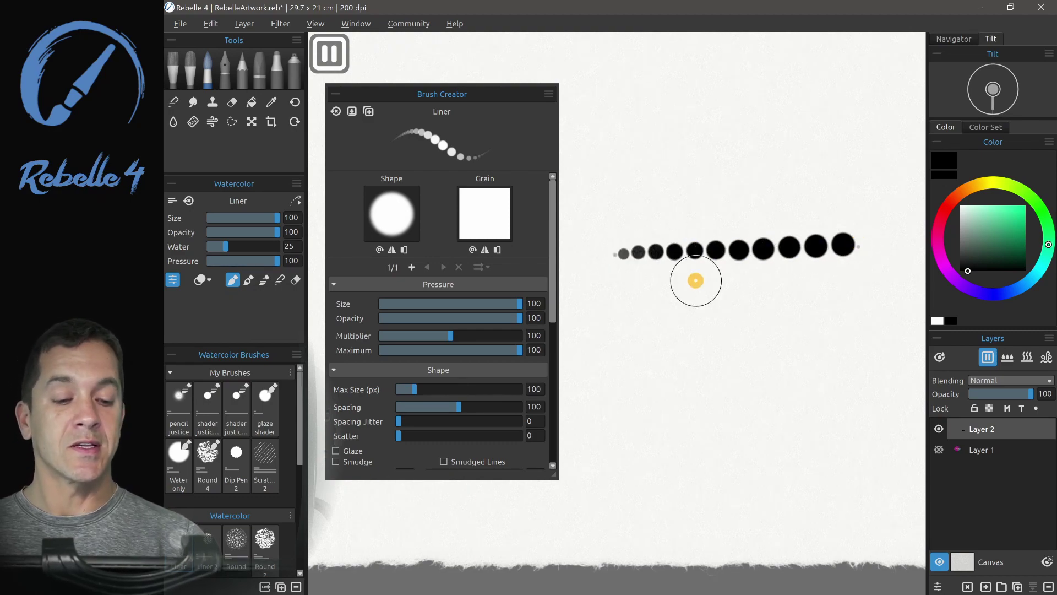
pyautogui.moveTo(616, 194); pyautogui.dragTo(850, 188)
pyautogui.moveTo(414, 387)
pyautogui.mouseDown()
pyautogui.moveTo(642, 358)
pyautogui.moveTo(828, 352)
pyautogui.mouseUp()
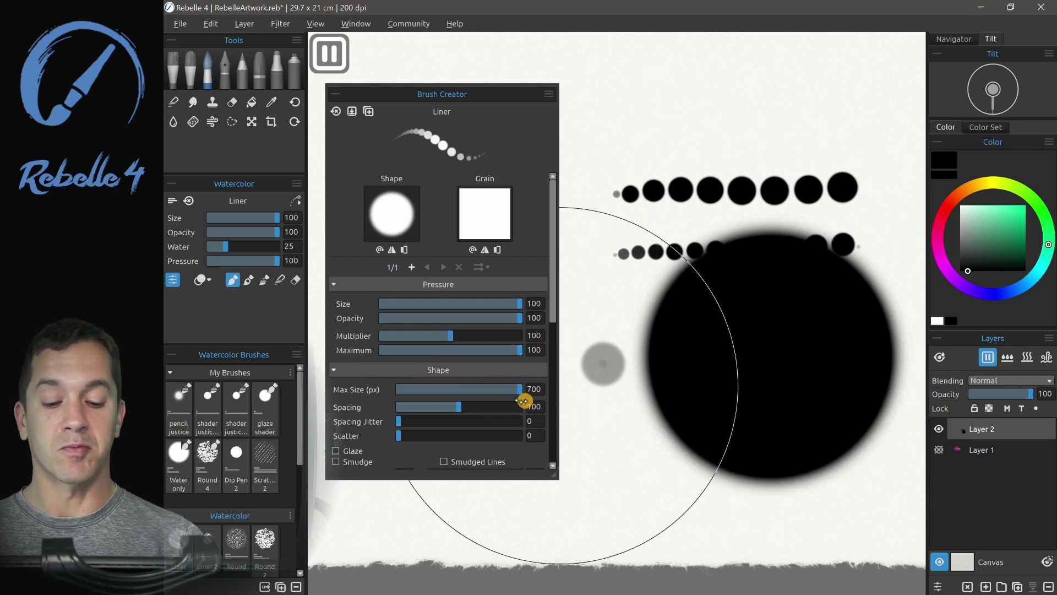
pyautogui.moveTo(518, 389); pyautogui.dragTo(413, 404)
# Step: Undo the test dots, set pressure Size to 0 and test equal dabs, then clear and set Size 45
pyautogui.hotkey('ctrl', 'z')
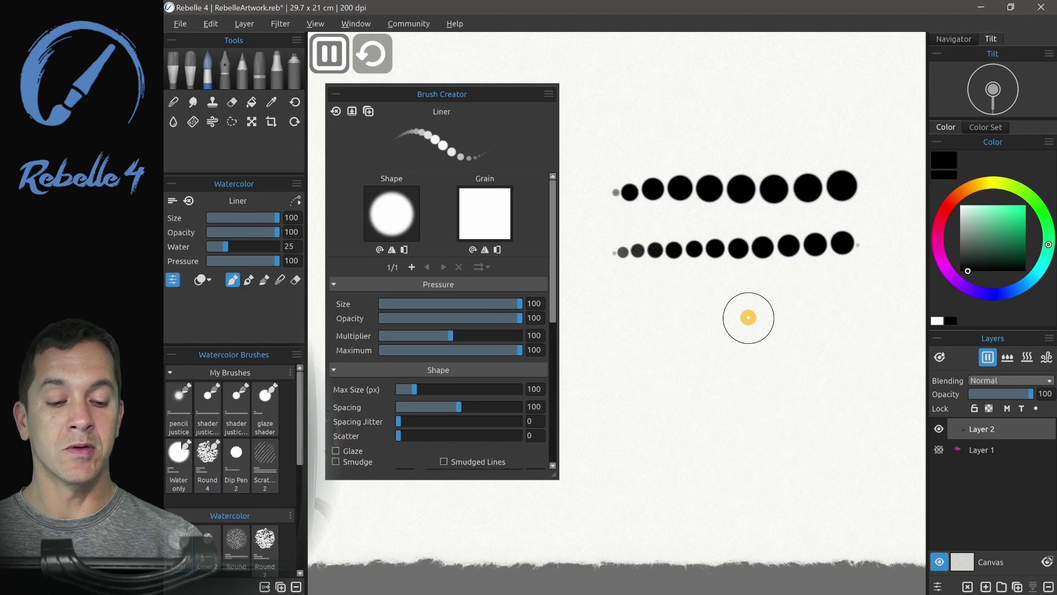
pyautogui.press('Delete')
pyautogui.click(451, 303)
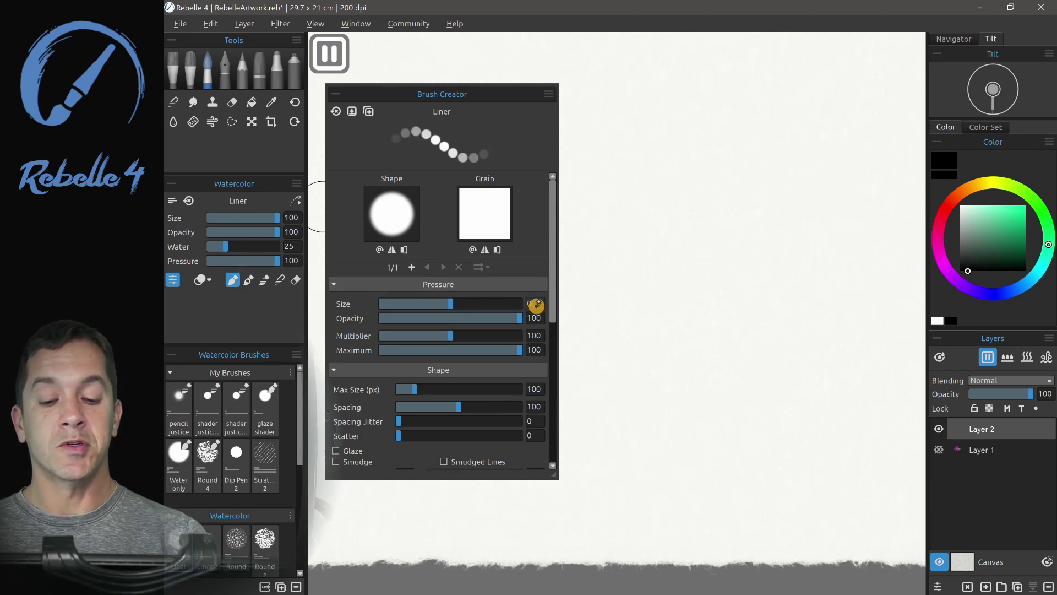
pyautogui.moveTo(587, 237); pyautogui.dragTo(872, 230)
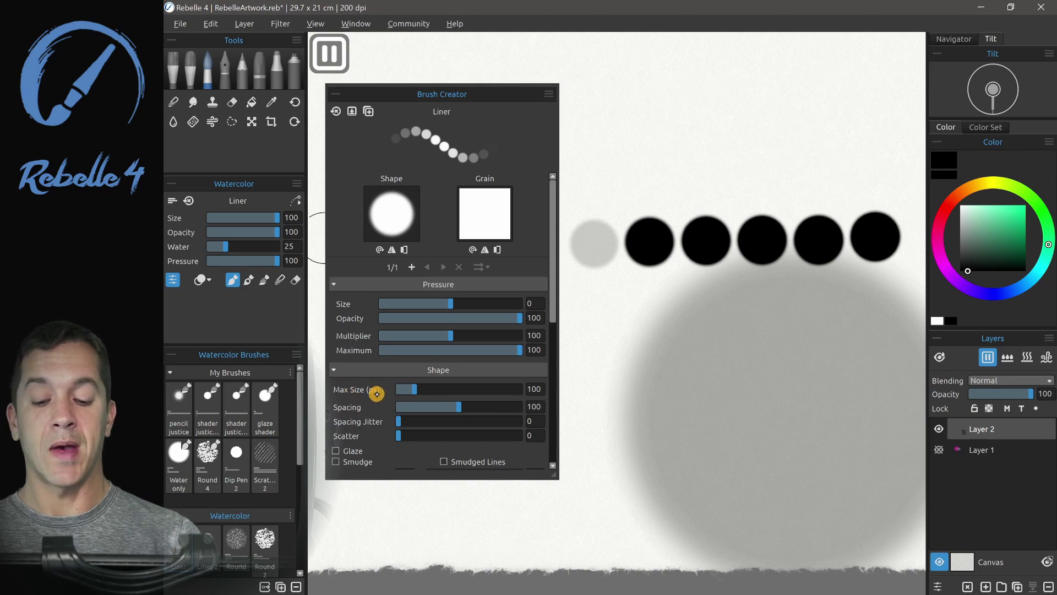
pyautogui.press('Delete')
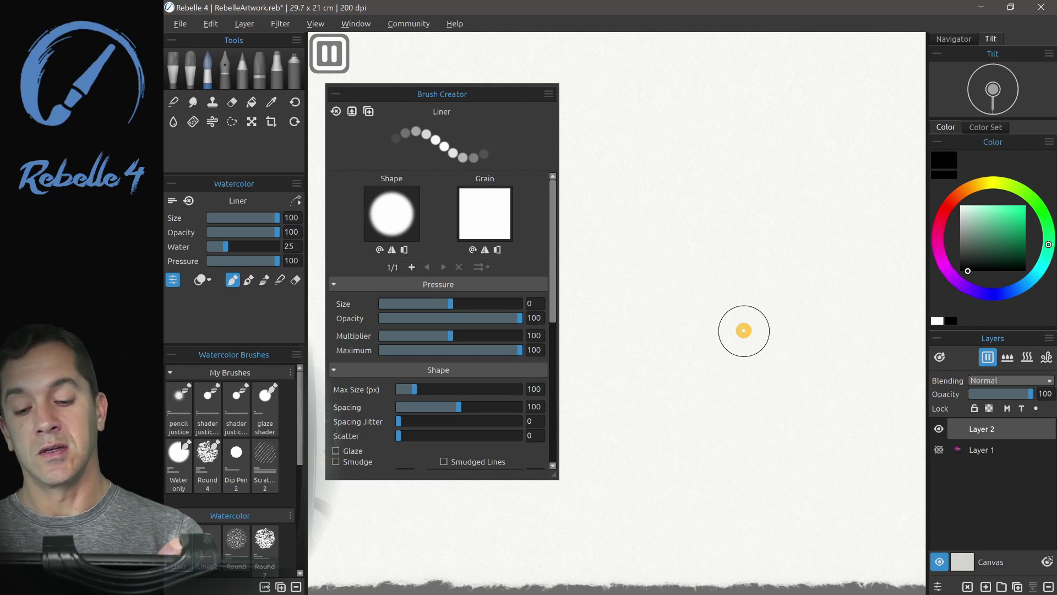
pyautogui.moveTo(274, 218); pyautogui.dragTo(237, 221)
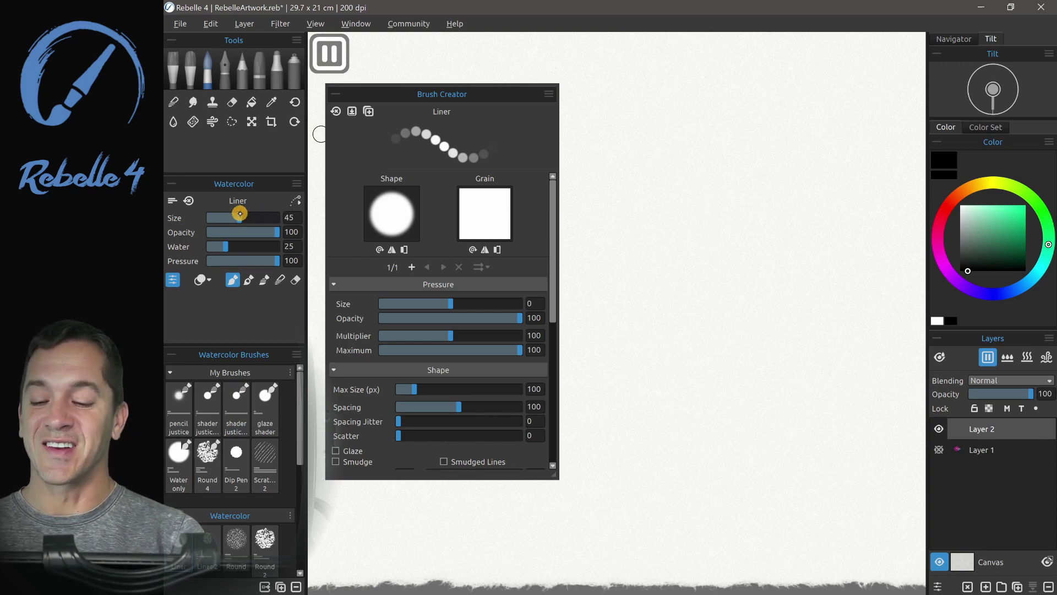
# Step: Raise brush Size to maximum, stamp four large round test dabs, and paint a row of smaller dabs
pyautogui.moveTo(240, 214)
pyautogui.mouseDown()
pyautogui.moveTo(290, 220)
pyautogui.moveTo(234, 220)
pyautogui.mouseUp()
pyautogui.click(603, 192)
pyautogui.click(658, 191)
pyautogui.click(714, 190)
pyautogui.click(772, 185)
pyautogui.moveTo(603, 252); pyautogui.dragTo(809, 243)
# Step: Paint a thin stroke at Size 15, then reset the brush with Alt+R and clear the dabs
pyautogui.moveTo(222, 218); pyautogui.dragTo(218, 218)
pyautogui.moveTo(583, 291); pyautogui.dragTo(816, 281)
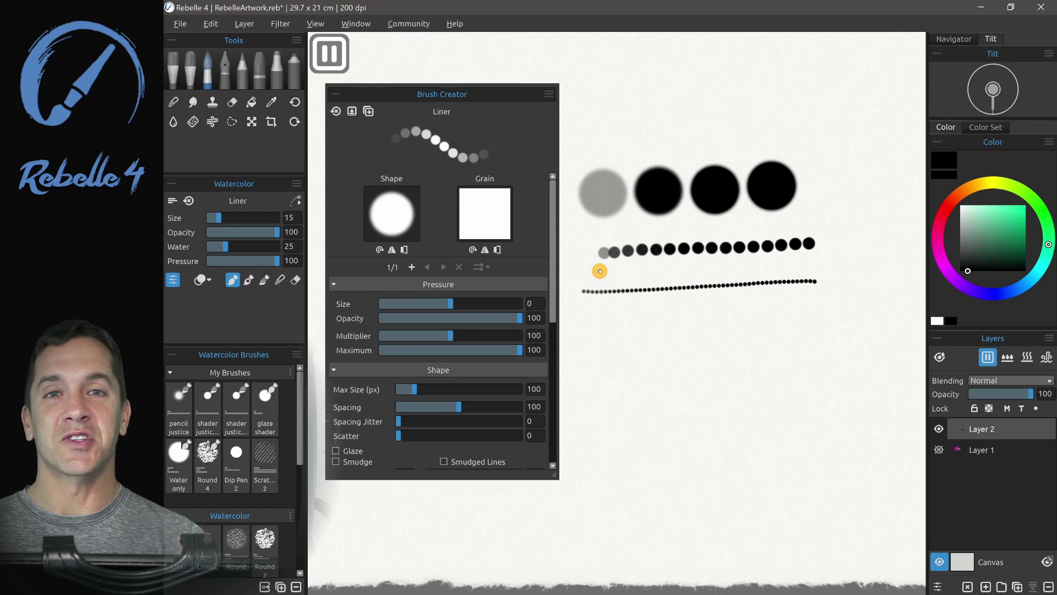
pyautogui.hotkey('alt', 'r')
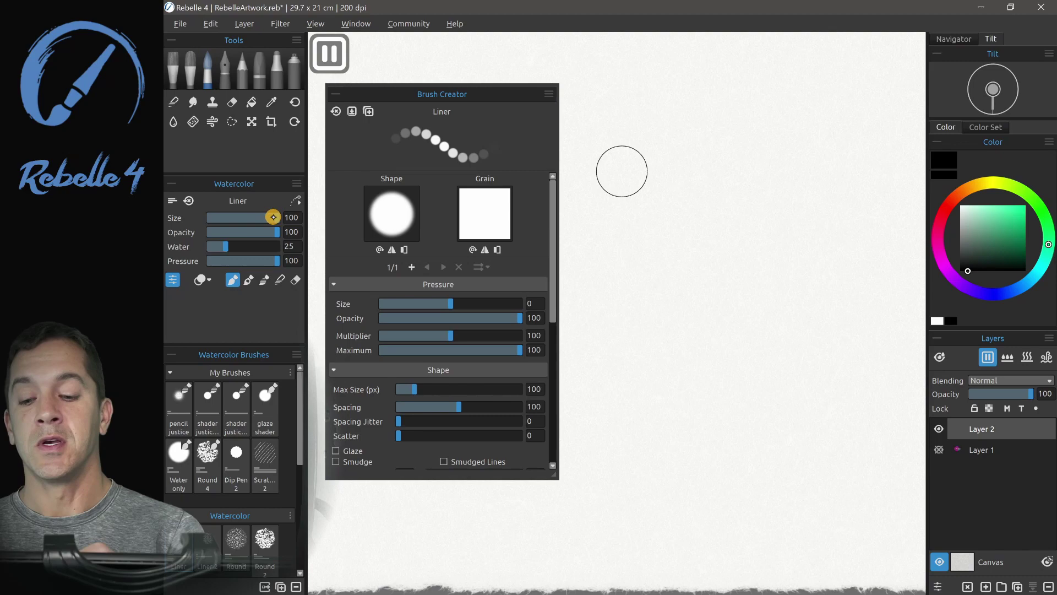
# Step: Choose Don't Save Volumes and Paint Mode into Brush Preset, and set pressure Opacity to 0
pyautogui.moveTo(276, 217)
pyautogui.mouseDown()
pyautogui.moveTo(231, 224)
pyautogui.moveTo(308, 206)
pyautogui.mouseUp()
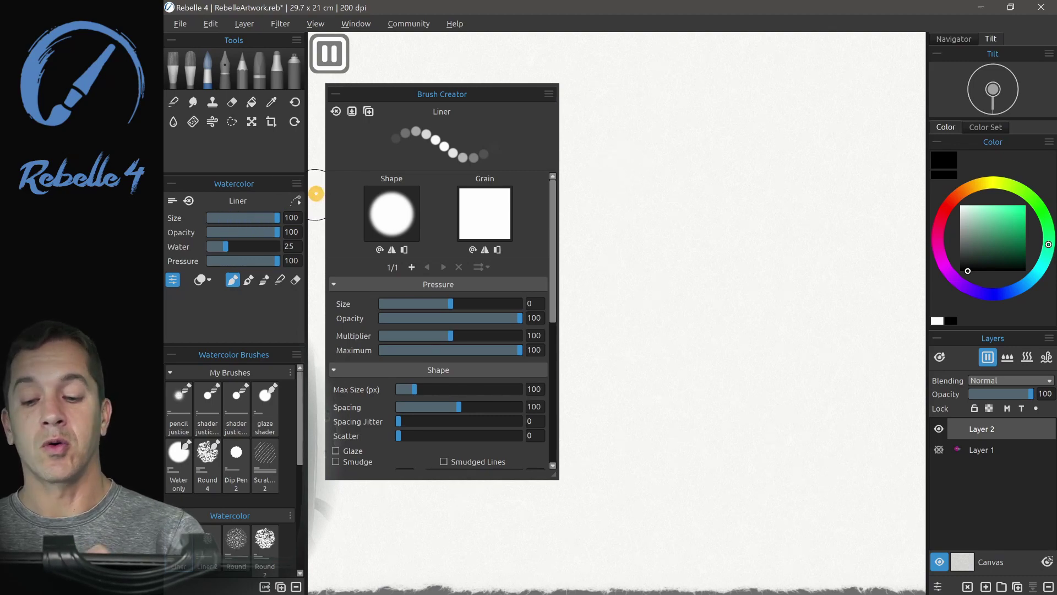
pyautogui.click(297, 183)
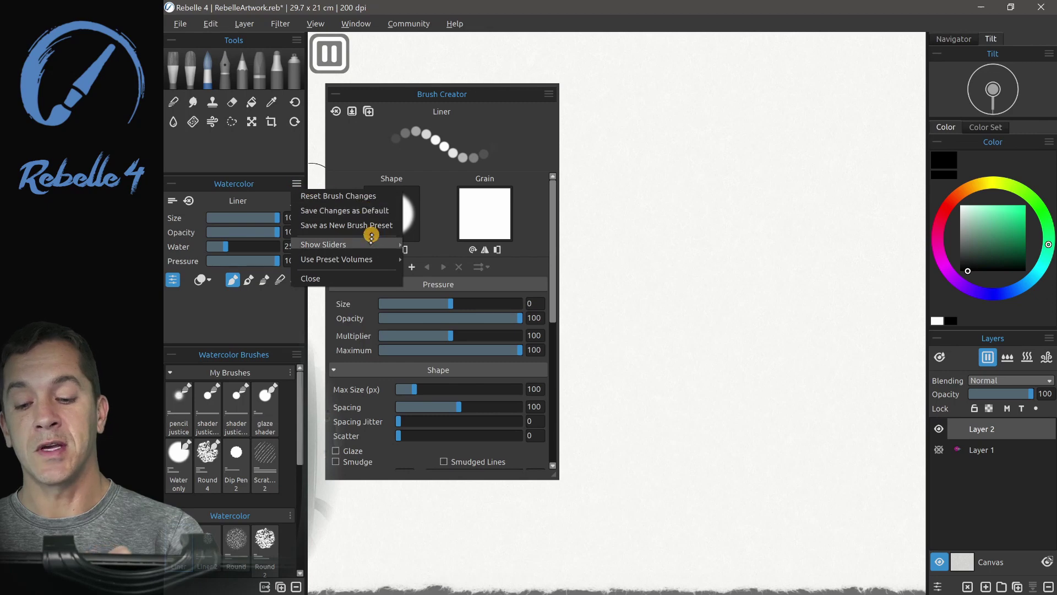
pyautogui.moveTo(382, 261)
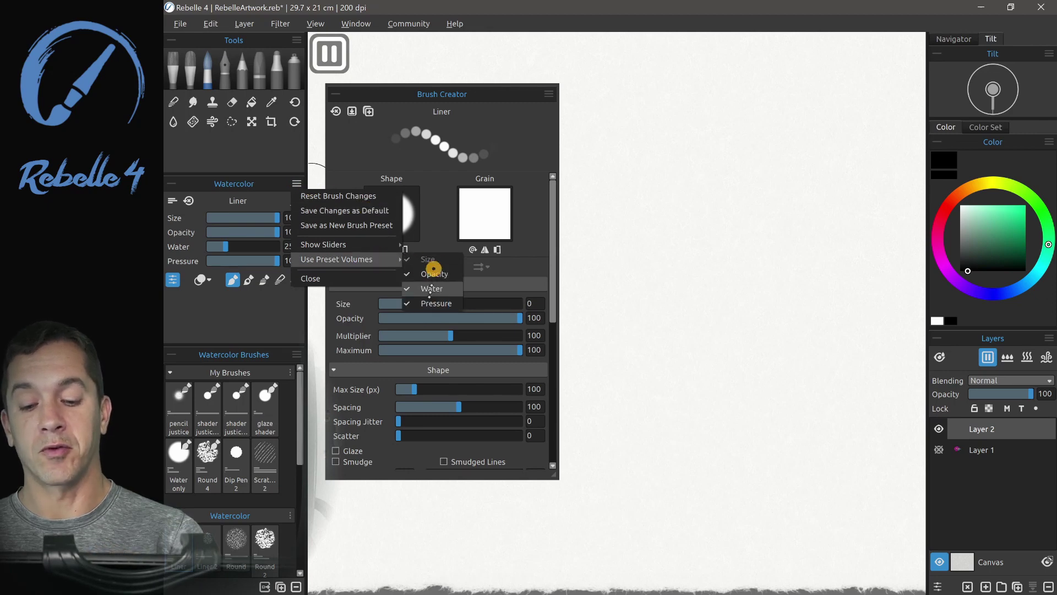
pyautogui.click(170, 199)
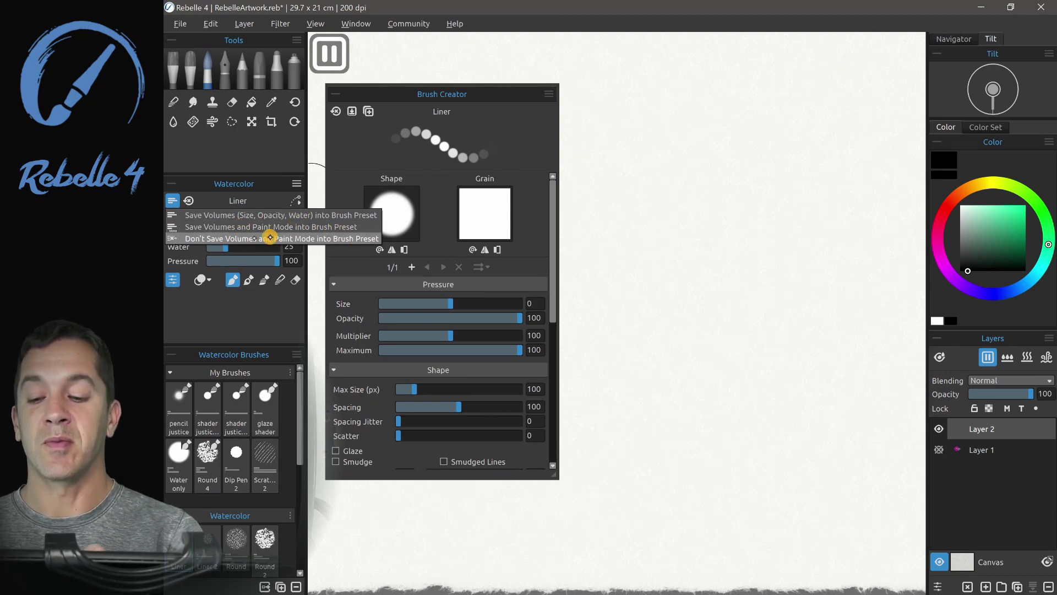
pyautogui.click(450, 317)
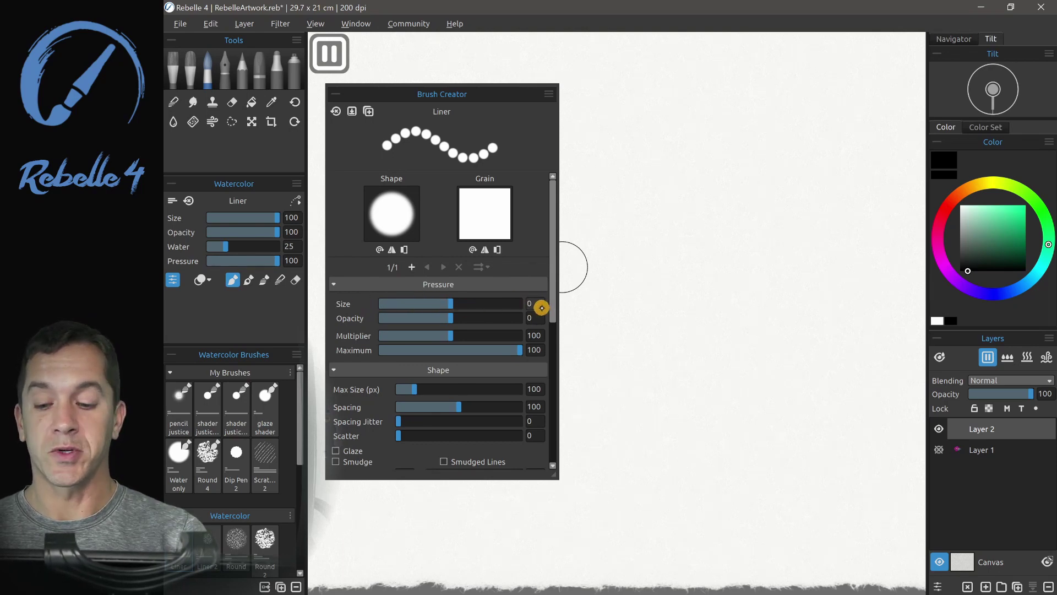
# Step: Paint looping test strokes at Size 47, 92 and 50, then clear the canvas
pyautogui.moveTo(271, 216); pyautogui.dragTo(238, 216)
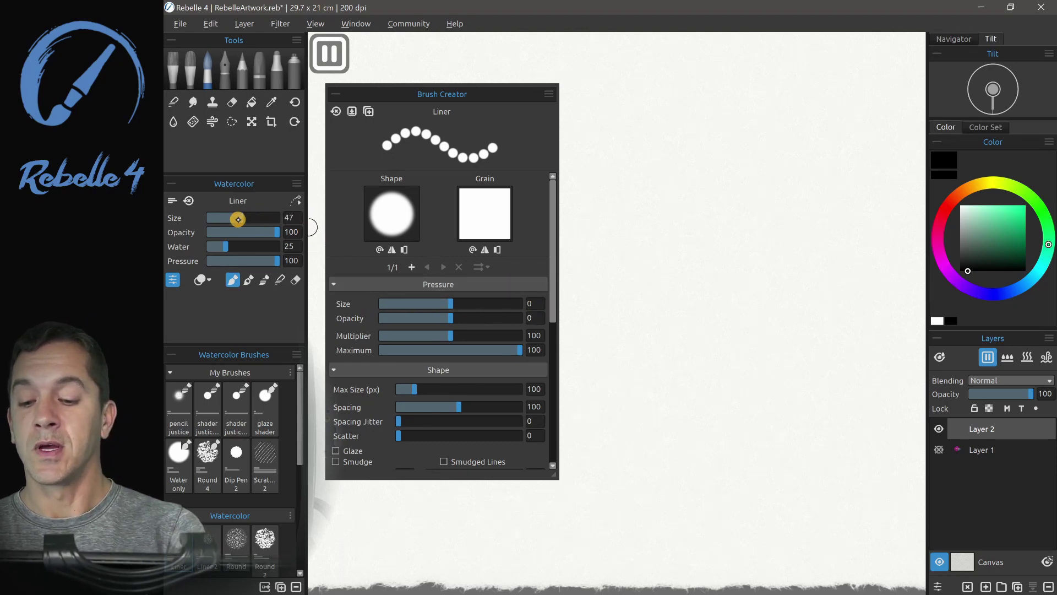
pyautogui.moveTo(599, 213)
pyautogui.mouseDown()
pyautogui.moveTo(717, 161)
pyautogui.moveTo(720, 201)
pyautogui.mouseUp()
pyautogui.press(']')
pyautogui.press(']')
pyautogui.press(']')
pyautogui.press(']')
pyautogui.press(']')
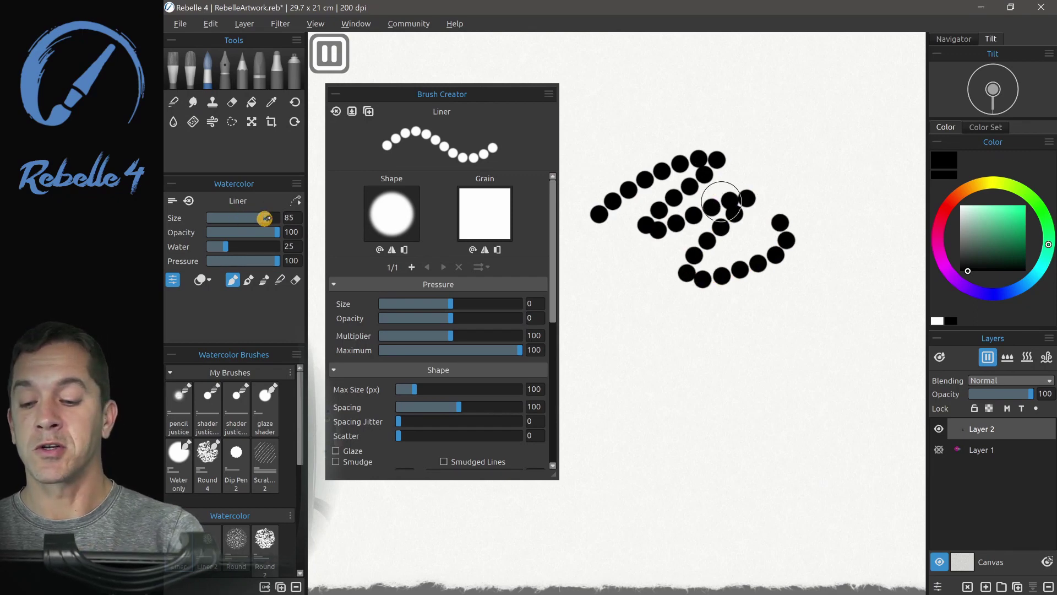
pyautogui.moveTo(594, 361)
pyautogui.mouseDown()
pyautogui.moveTo(748, 333)
pyautogui.moveTo(728, 69)
pyautogui.moveTo(758, 81)
pyautogui.mouseUp()
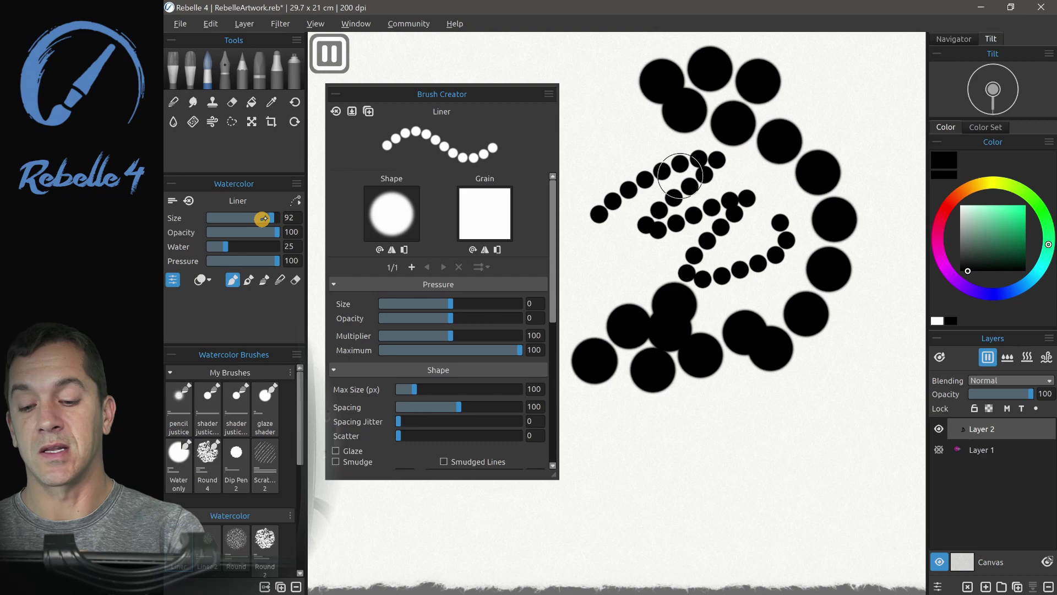
pyautogui.moveTo(268, 217); pyautogui.dragTo(243, 217)
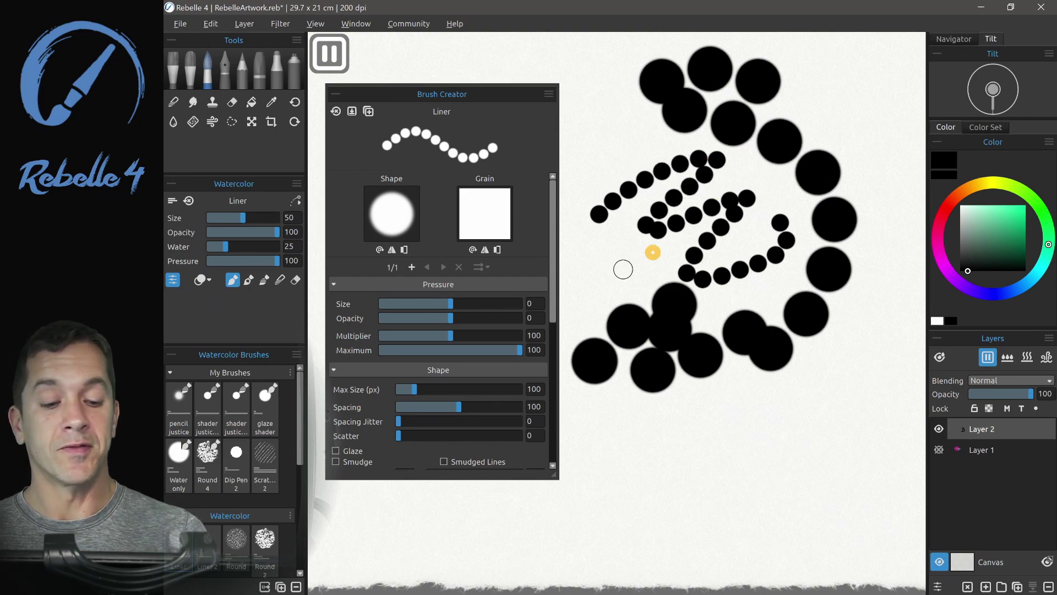
pyautogui.moveTo(651, 250)
pyautogui.mouseDown()
pyautogui.moveTo(670, 276)
pyautogui.moveTo(686, 346)
pyautogui.mouseUp()
pyautogui.press('Delete')
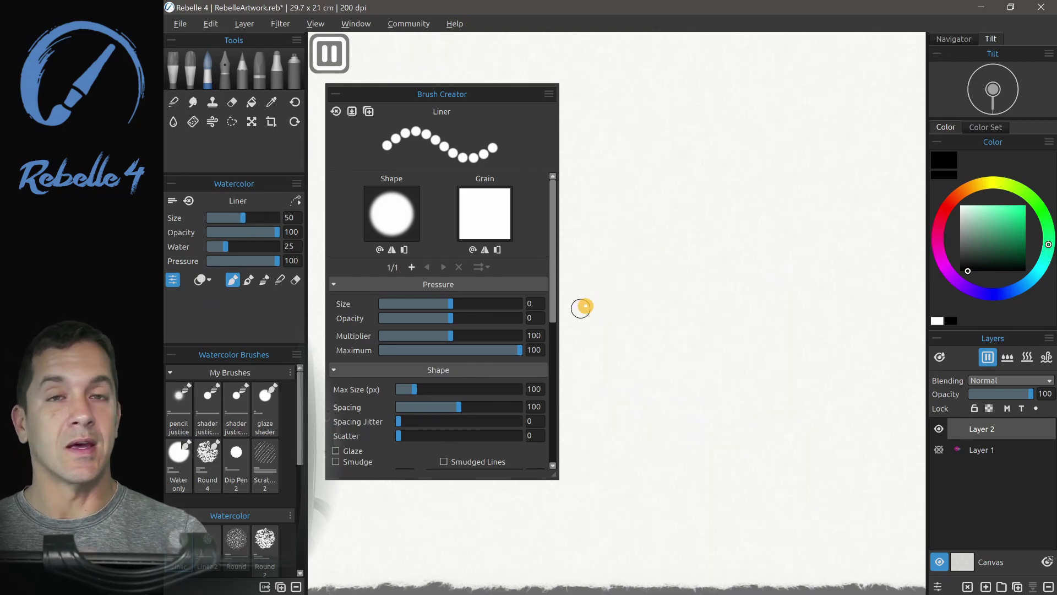
# Step: Set brush Size to 100 and test dabs, then set pressure Size to 53 and test again
pyautogui.moveTo(243, 218); pyautogui.dragTo(326, 221)
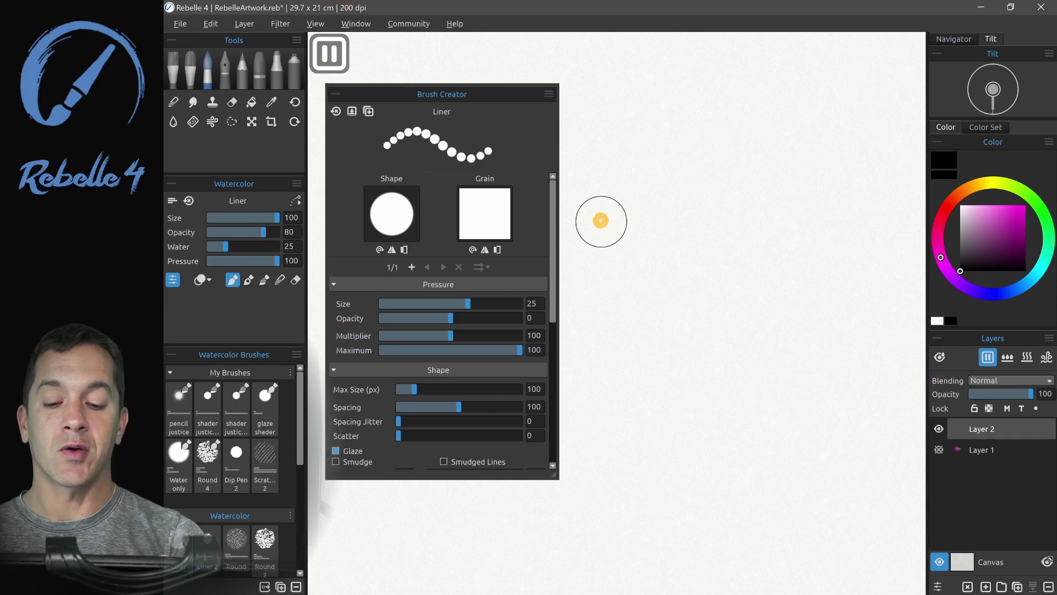
pyautogui.moveTo(601, 221); pyautogui.dragTo(857, 208)
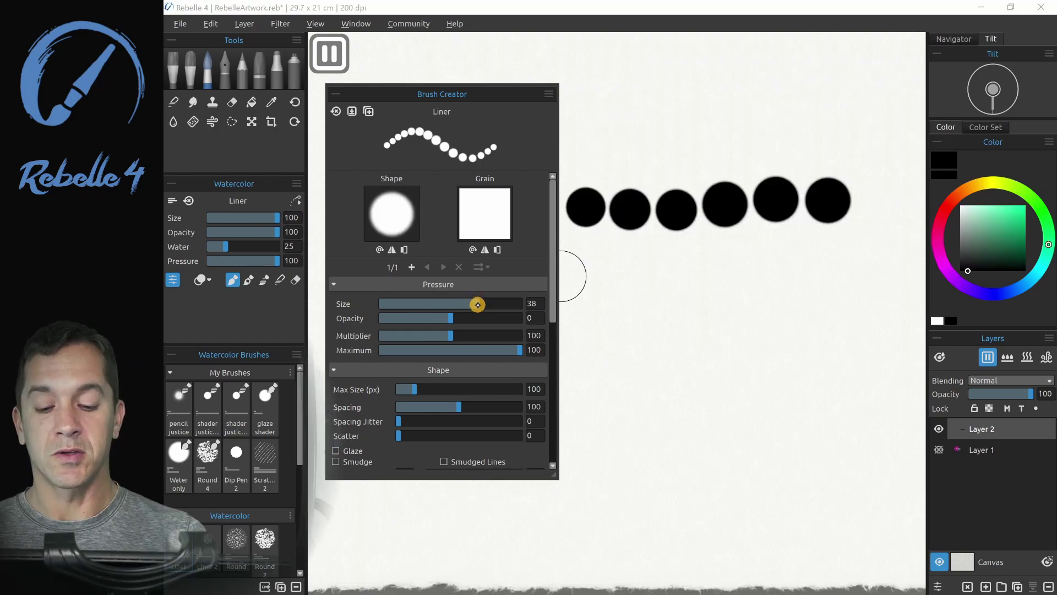
pyautogui.moveTo(477, 304); pyautogui.dragTo(487, 303)
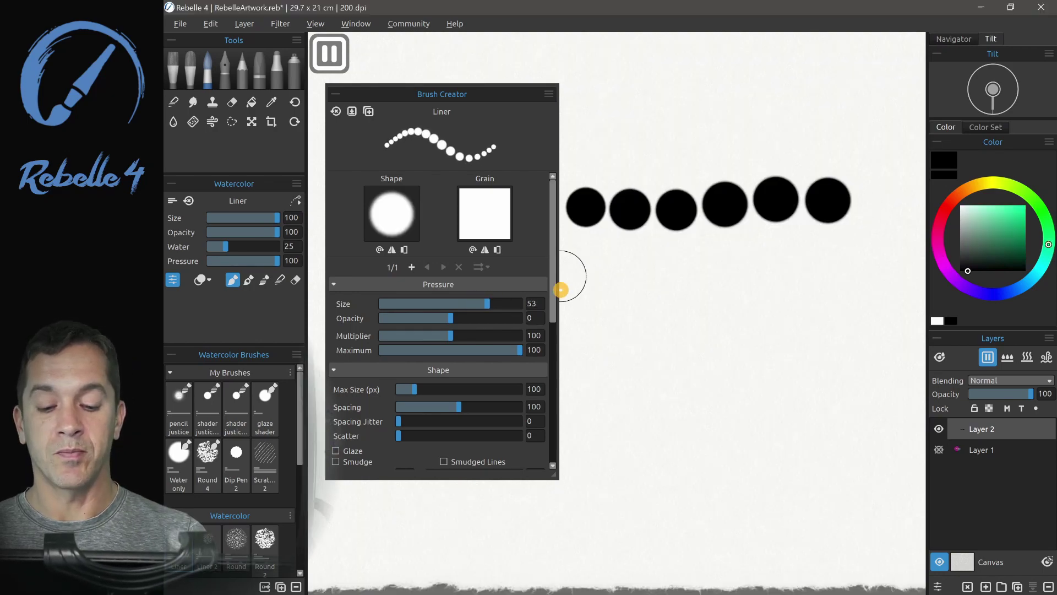
pyautogui.moveTo(588, 274)
pyautogui.mouseDown()
pyautogui.moveTo(873, 269)
pyautogui.moveTo(887, 286)
pyautogui.moveTo(647, 330)
pyautogui.moveTo(627, 348)
pyautogui.moveTo(843, 344)
pyautogui.moveTo(790, 299)
pyautogui.mouseUp()
# Step: Undo the last stroke, raise pressure Size to 100, and paint a looping test stroke
pyautogui.hotkey('ctrl', 'z')
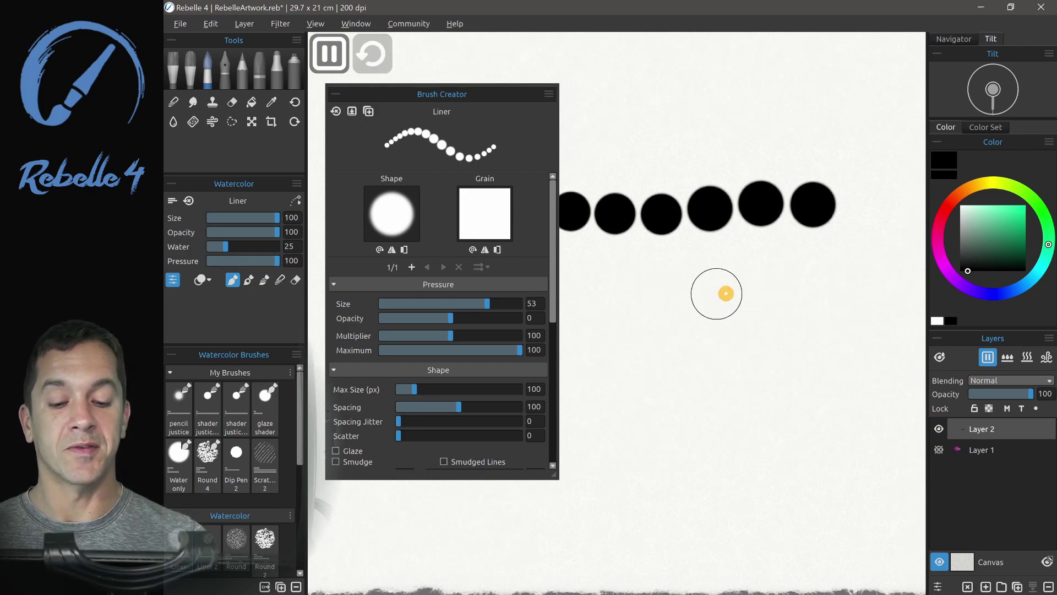
pyautogui.moveTo(497, 300); pyautogui.dragTo(520, 303)
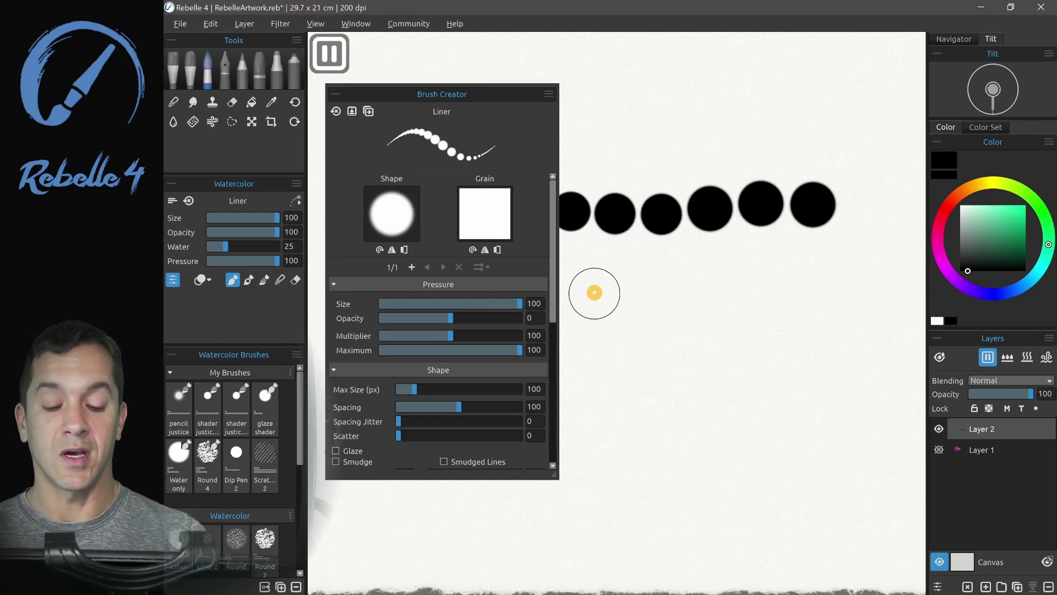
pyautogui.moveTo(586, 303)
pyautogui.mouseDown()
pyautogui.moveTo(701, 261)
pyautogui.moveTo(684, 305)
pyautogui.moveTo(768, 271)
pyautogui.moveTo(788, 318)
pyautogui.moveTo(698, 376)
pyautogui.moveTo(812, 370)
pyautogui.moveTo(856, 253)
pyautogui.moveTo(869, 341)
pyautogui.mouseUp()
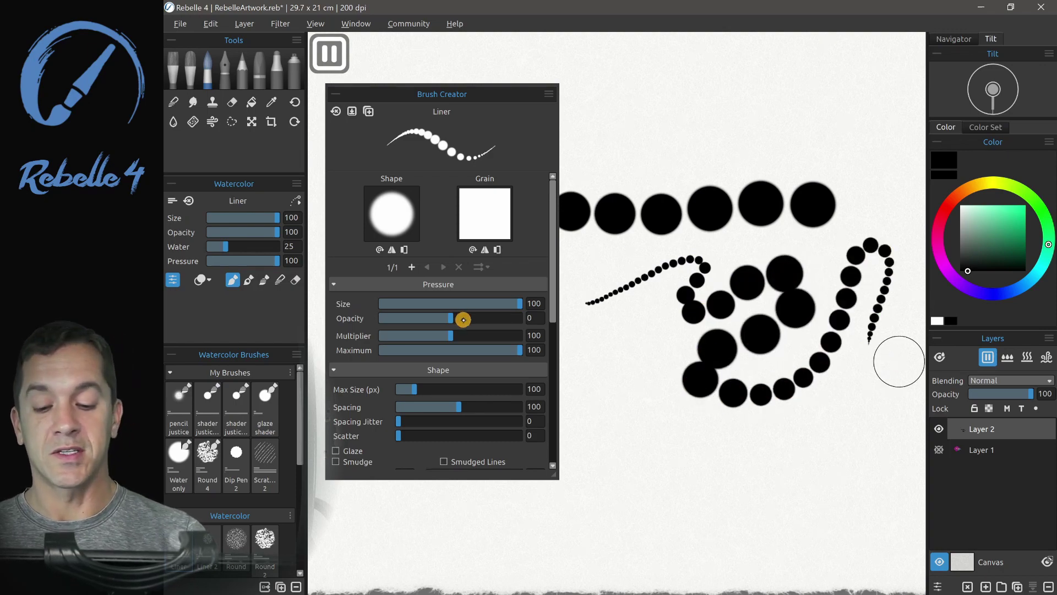
# Step: Set pressure Opacity to 100 and pressure Size to 5, test a row of dabs, then return Opacity to 0
pyautogui.moveTo(453, 318)
pyautogui.mouseDown()
pyautogui.moveTo(521, 318)
pyautogui.moveTo(454, 304)
pyautogui.mouseUp()
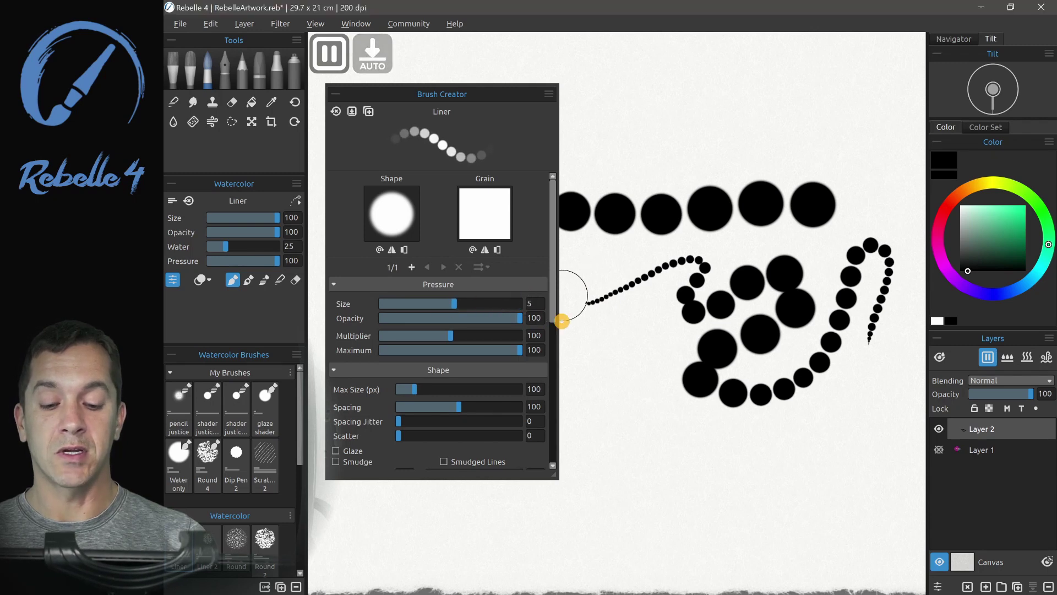
pyautogui.moveTo(598, 451)
pyautogui.mouseDown()
pyautogui.moveTo(699, 446)
pyautogui.moveTo(740, 469)
pyautogui.moveTo(810, 431)
pyautogui.moveTo(838, 457)
pyautogui.moveTo(762, 485)
pyautogui.moveTo(600, 485)
pyautogui.mouseUp()
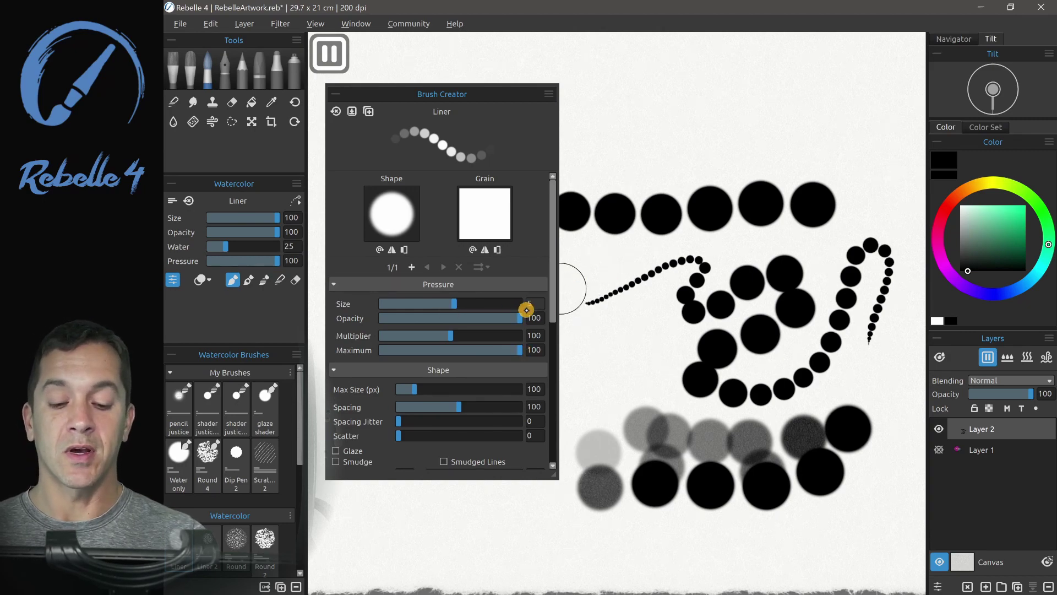
pyautogui.click(478, 319)
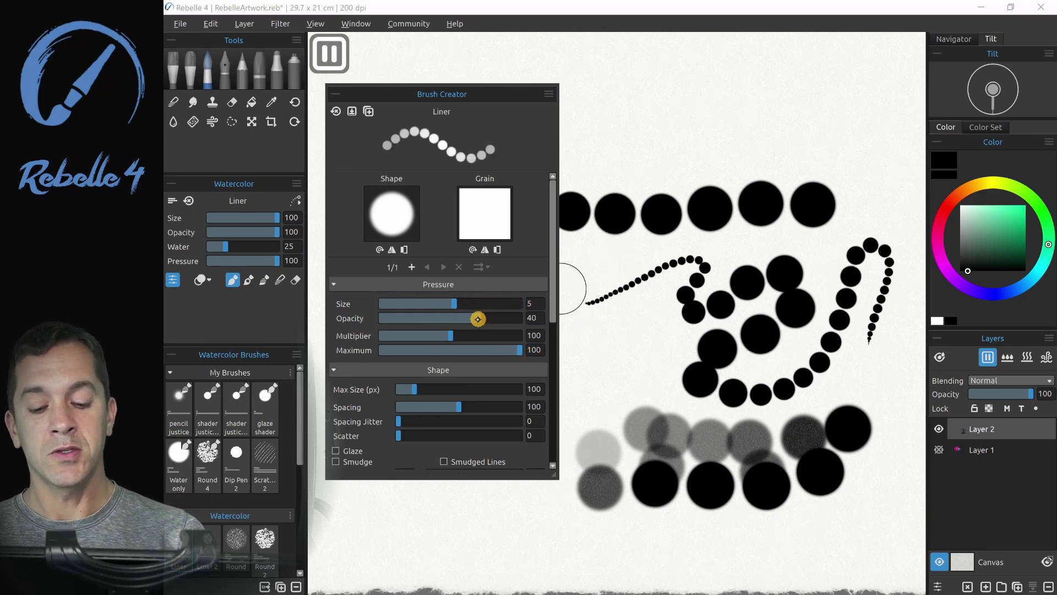
pyautogui.moveTo(478, 318); pyautogui.dragTo(454, 319)
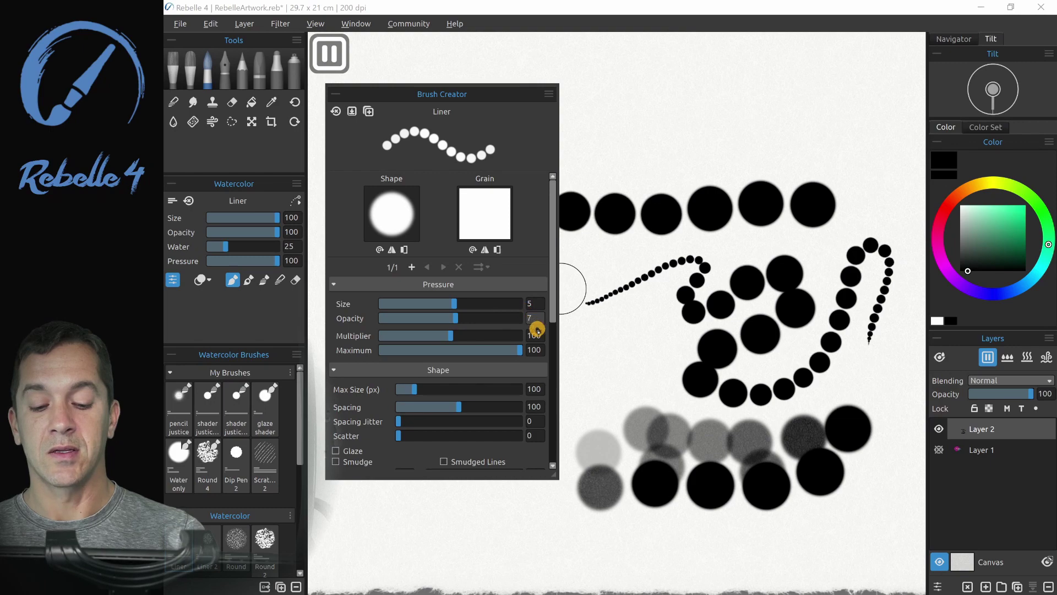
pyautogui.write('0')
pyautogui.press('Return')
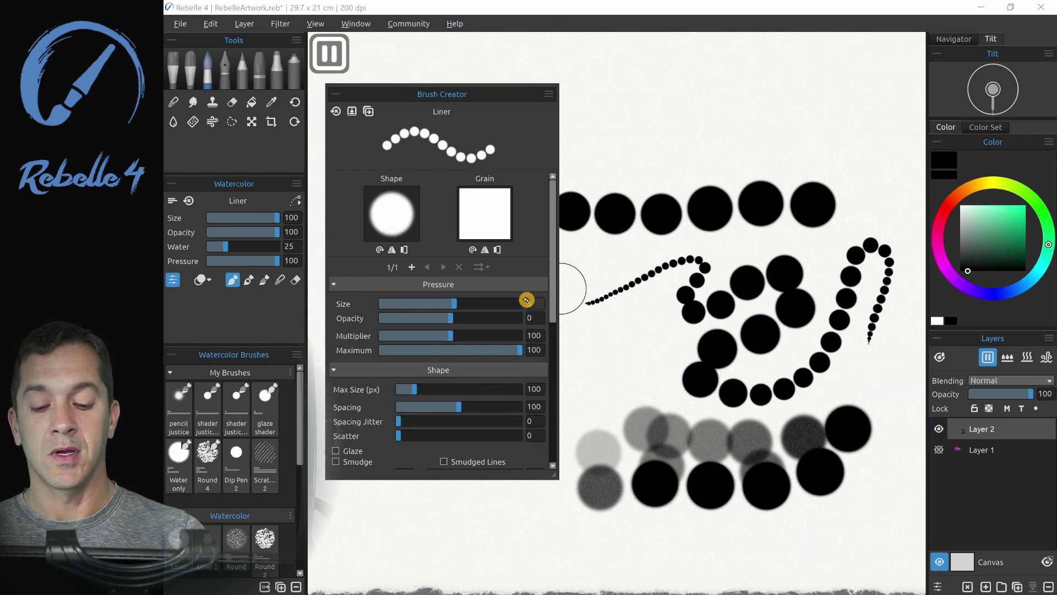
# Step: Lower pressure Size to -51, then -100, and paint strokes testing the inverted size response
pyautogui.moveTo(455, 302); pyautogui.dragTo(415, 303)
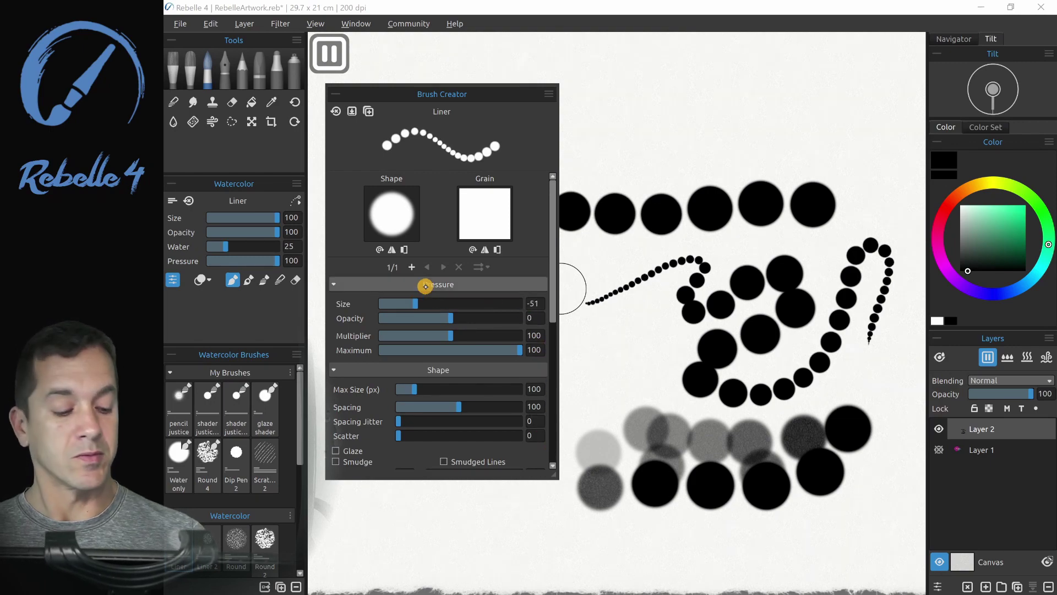
pyautogui.press('Delete')
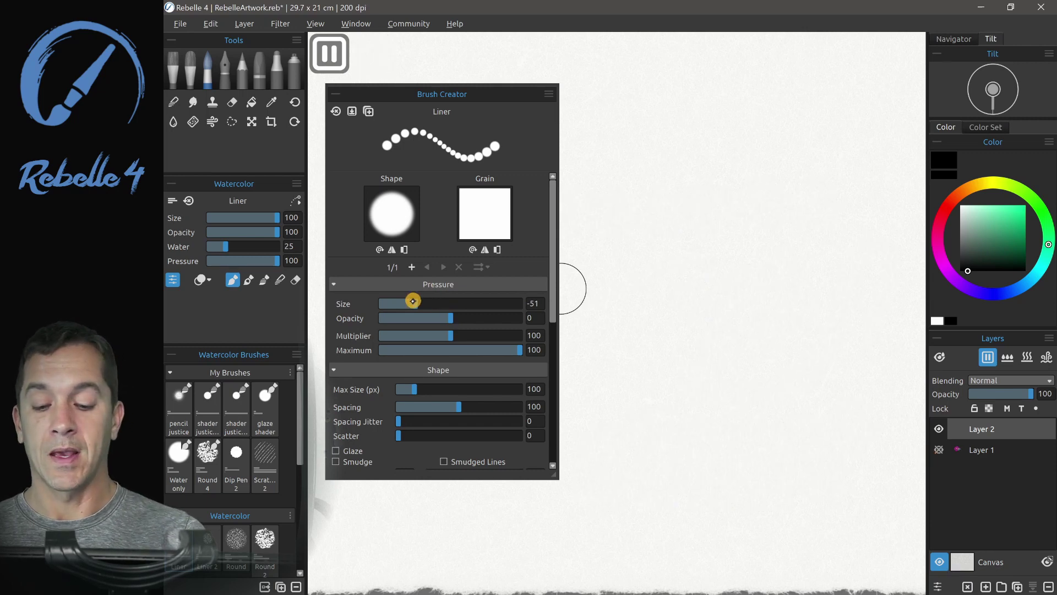
pyautogui.moveTo(415, 302); pyautogui.dragTo(369, 303)
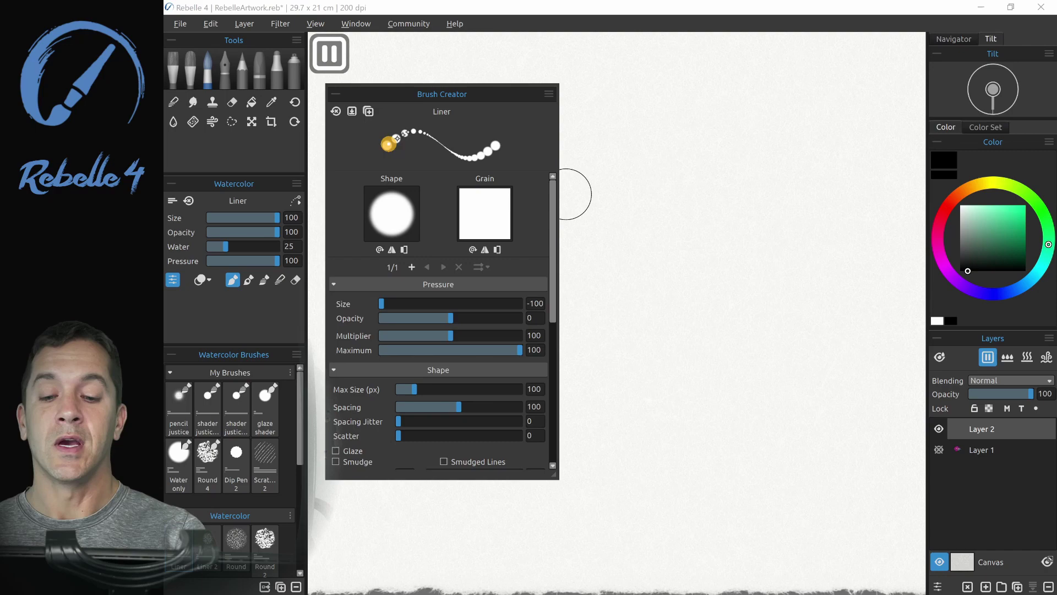
pyautogui.click(656, 106)
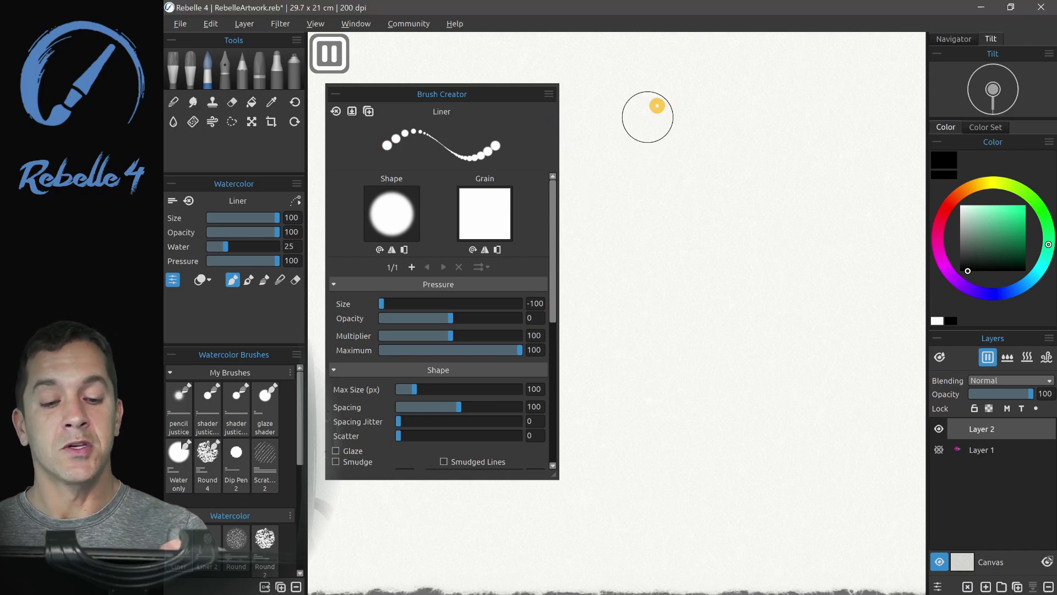
pyautogui.moveTo(591, 160)
pyautogui.mouseDown()
pyautogui.moveTo(743, 104)
pyautogui.moveTo(774, 137)
pyautogui.moveTo(601, 233)
pyautogui.moveTo(831, 167)
pyautogui.moveTo(679, 236)
pyautogui.moveTo(682, 269)
pyautogui.moveTo(764, 289)
pyautogui.moveTo(630, 363)
pyautogui.moveTo(816, 342)
pyautogui.moveTo(677, 393)
pyautogui.mouseUp()
pyautogui.moveTo(629, 424)
pyautogui.mouseDown()
pyautogui.moveTo(763, 407)
pyautogui.moveTo(794, 424)
pyautogui.moveTo(686, 463)
pyautogui.moveTo(754, 468)
pyautogui.moveTo(834, 417)
pyautogui.moveTo(876, 430)
pyautogui.moveTo(790, 487)
pyautogui.moveTo(641, 491)
pyautogui.moveTo(613, 500)
pyautogui.moveTo(617, 523)
pyautogui.moveTo(651, 534)
pyautogui.moveTo(796, 529)
pyautogui.moveTo(867, 509)
pyautogui.moveTo(894, 456)
pyautogui.moveTo(898, 377)
pyautogui.moveTo(863, 90)
pyautogui.mouseUp()
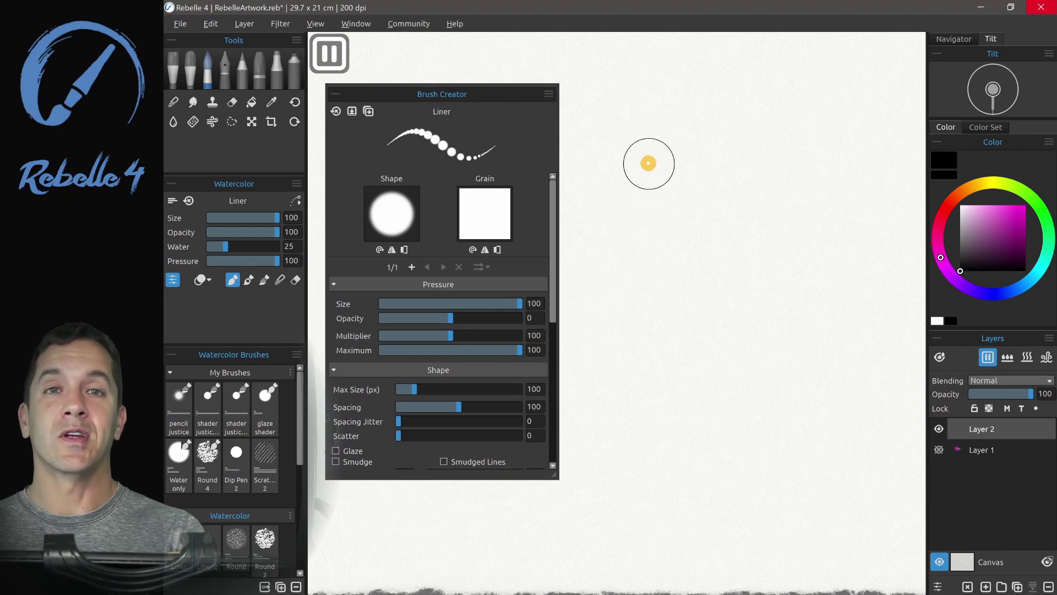
# Step: Raise pressure Multiplier to 200 and test a stroke, then lower it to 48 and tap a dab
pyautogui.moveTo(450, 335); pyautogui.dragTo(537, 331)
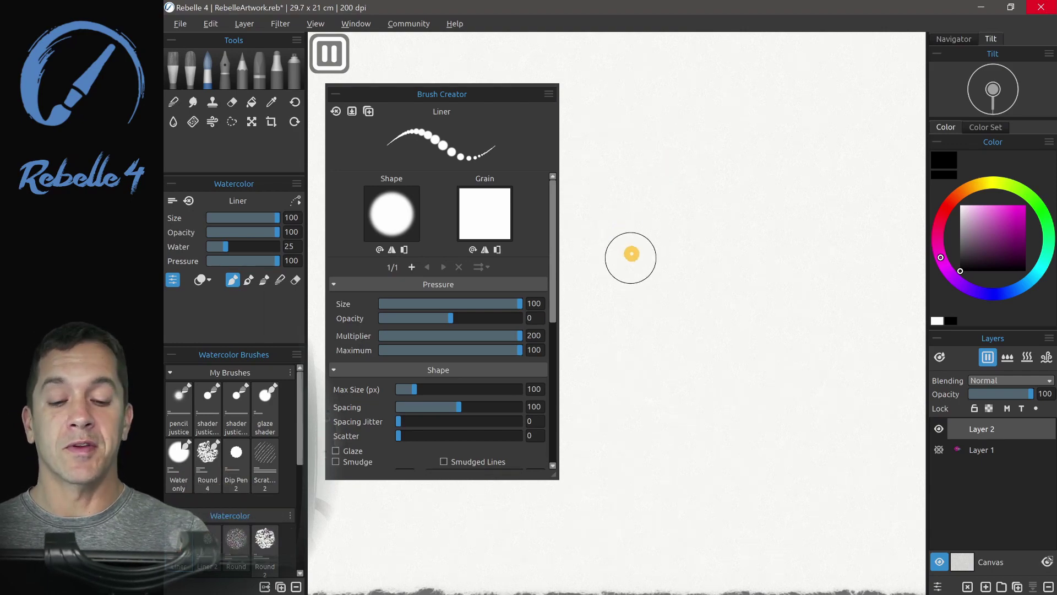
pyautogui.moveTo(615, 255)
pyautogui.mouseDown()
pyautogui.moveTo(708, 191)
pyautogui.moveTo(745, 216)
pyautogui.moveTo(781, 278)
pyautogui.moveTo(734, 330)
pyautogui.mouseUp()
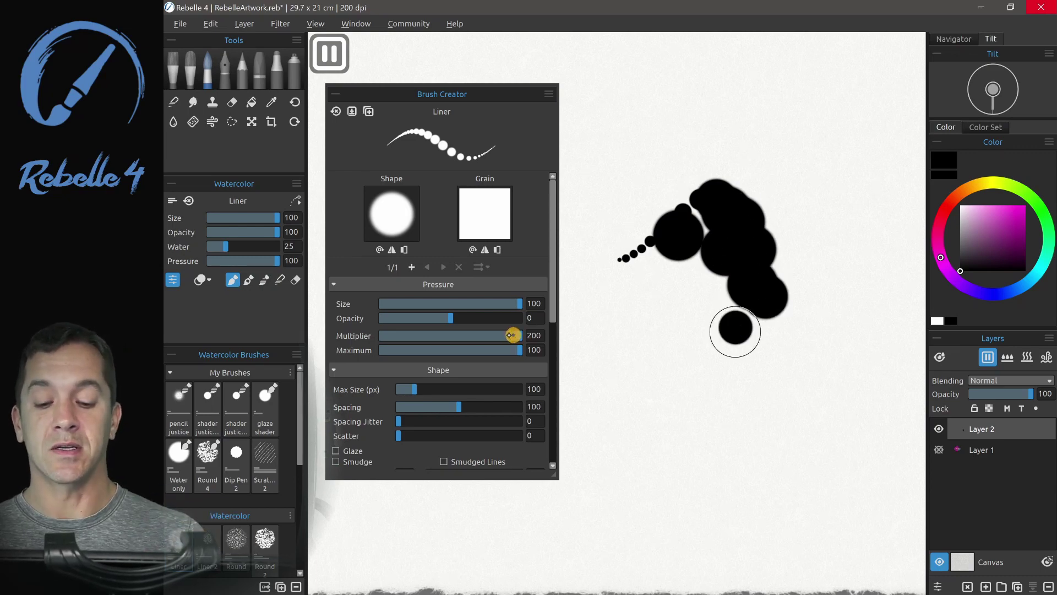
pyautogui.moveTo(512, 335); pyautogui.dragTo(405, 337)
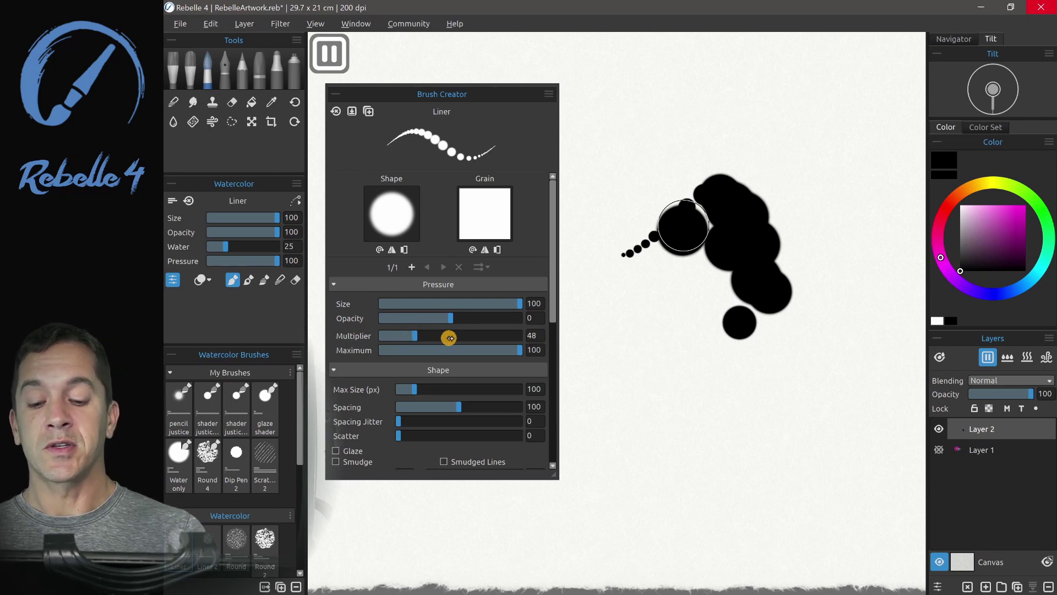
pyautogui.click(879, 396)
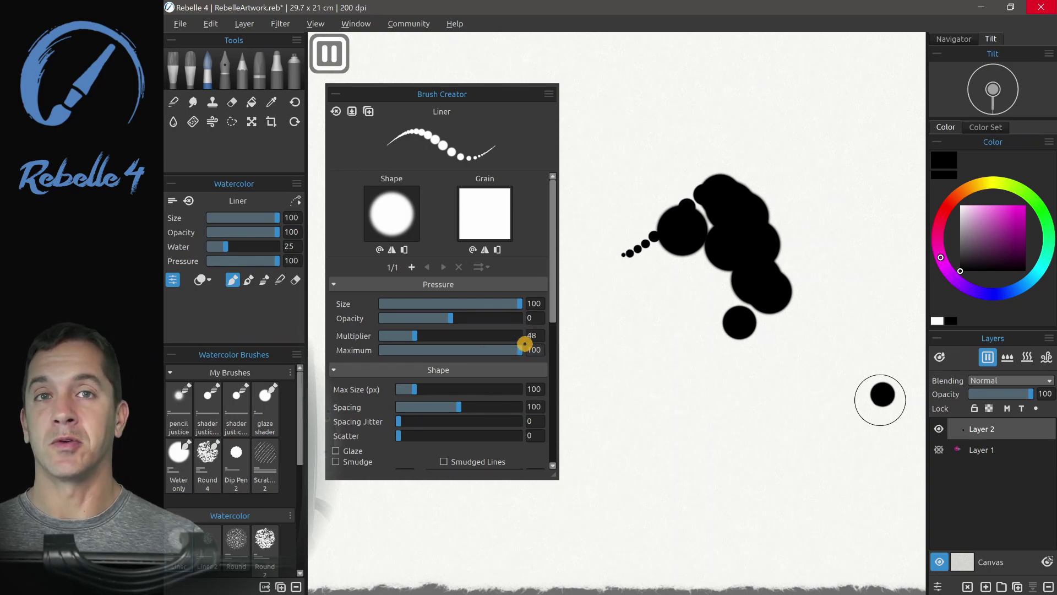
# Step: Set the pressure Multiplier to 100 and clear the canvas
pyautogui.doubleClick(533, 335)
pyautogui.write('100')
pyautogui.press('Return')
pyautogui.press('Delete')
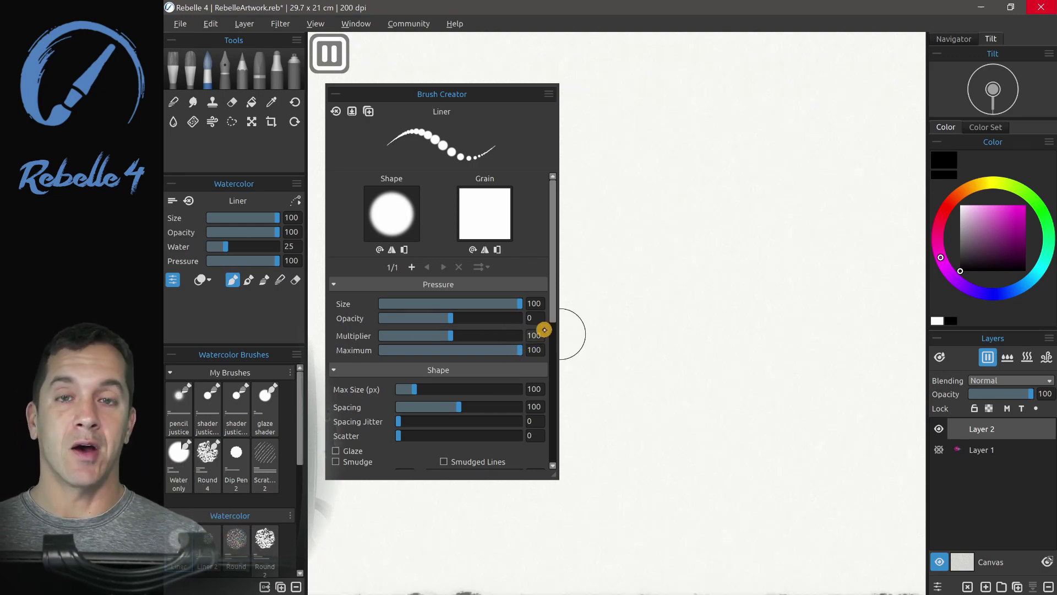
# Step: Paint test dabs with pressure Maximum at 16, then at 72
pyautogui.moveTo(518, 349); pyautogui.dragTo(404, 349)
pyautogui.moveTo(608, 228)
pyautogui.mouseDown()
pyautogui.moveTo(767, 197)
pyautogui.moveTo(680, 246)
pyautogui.moveTo(685, 316)
pyautogui.mouseUp()
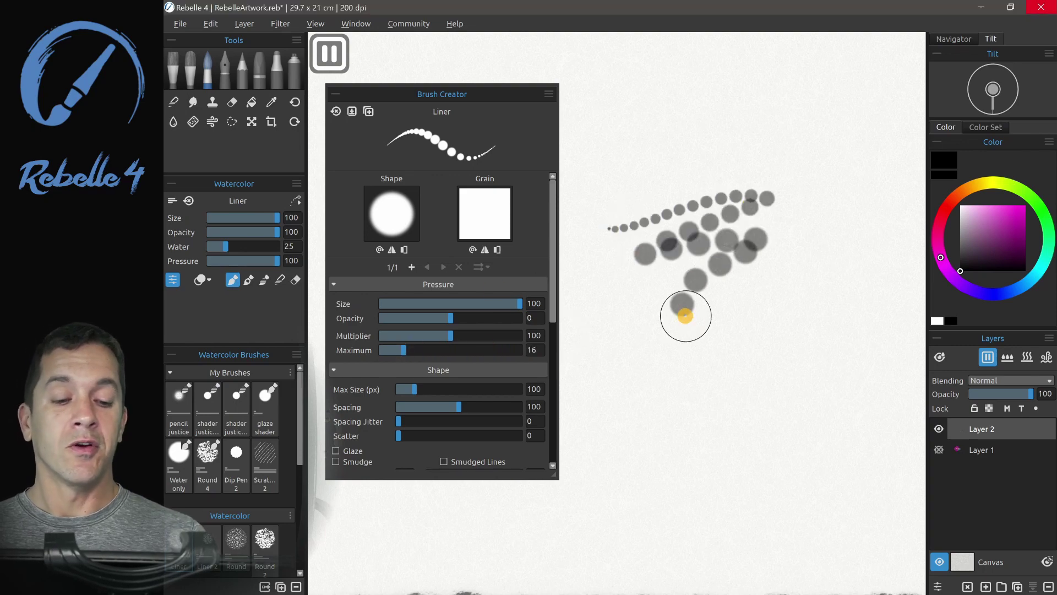
pyautogui.moveTo(405, 349); pyautogui.dragTo(481, 349)
pyautogui.moveTo(631, 331); pyautogui.dragTo(694, 304)
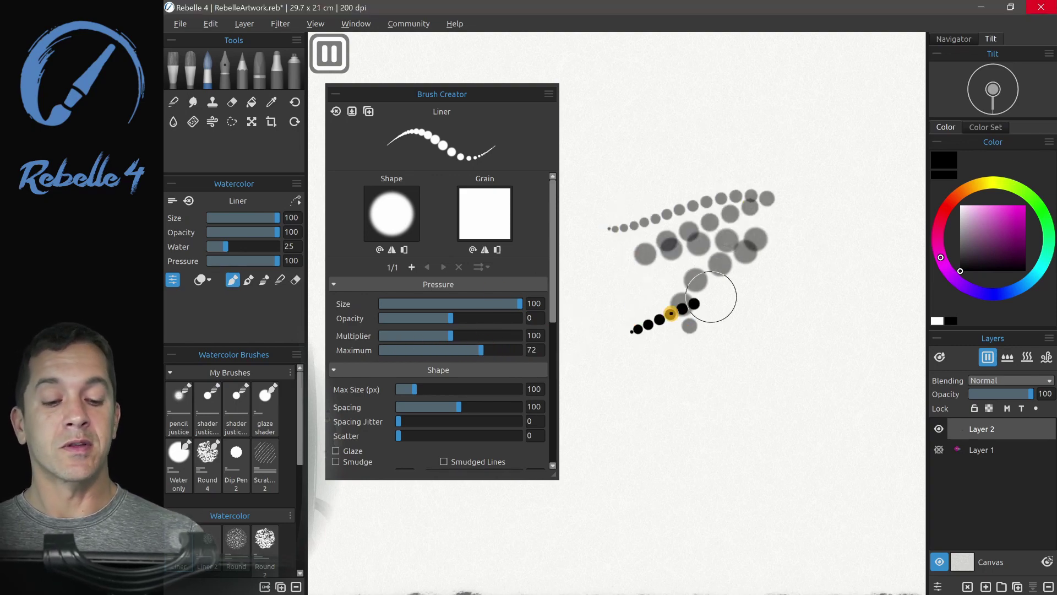
pyautogui.moveTo(655, 347); pyautogui.dragTo(793, 314)
pyautogui.moveTo(726, 308); pyautogui.dragTo(731, 406)
pyautogui.moveTo(749, 285); pyautogui.dragTo(790, 279)
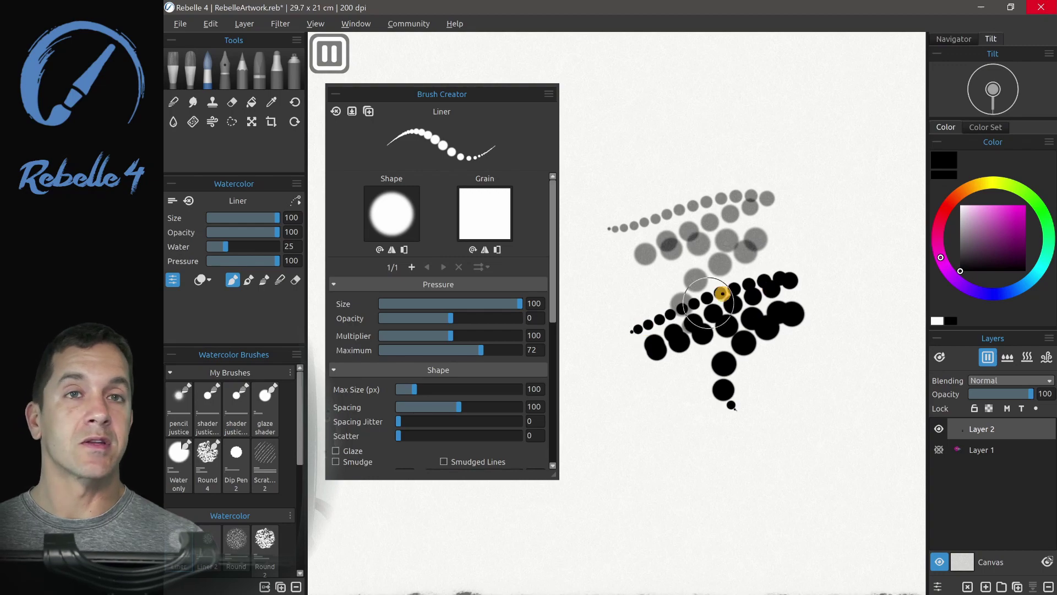
# Step: Lower pressure Maximum through 61 and 32 to 13, painting a stroke across the top
pyautogui.moveTo(472, 346); pyautogui.dragTo(426, 349)
pyautogui.moveTo(604, 209)
pyautogui.mouseDown()
pyautogui.moveTo(757, 182)
pyautogui.moveTo(836, 207)
pyautogui.mouseUp()
pyautogui.moveTo(426, 349); pyautogui.dragTo(399, 350)
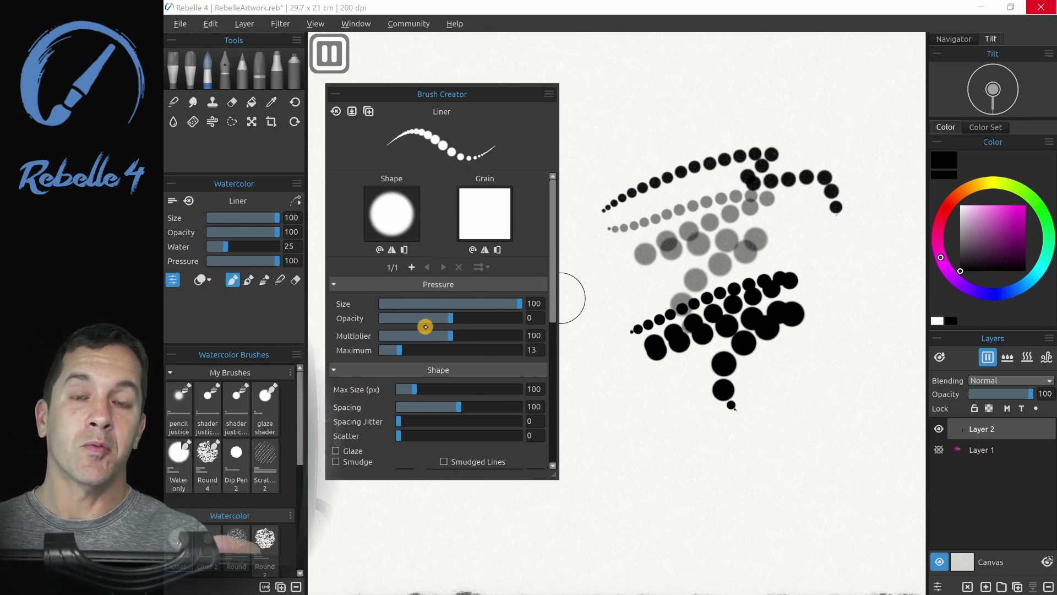
# Step: Clear all test strokes from the canvas and scroll the Brush Creator down to Shape settings
pyautogui.press('Delete')
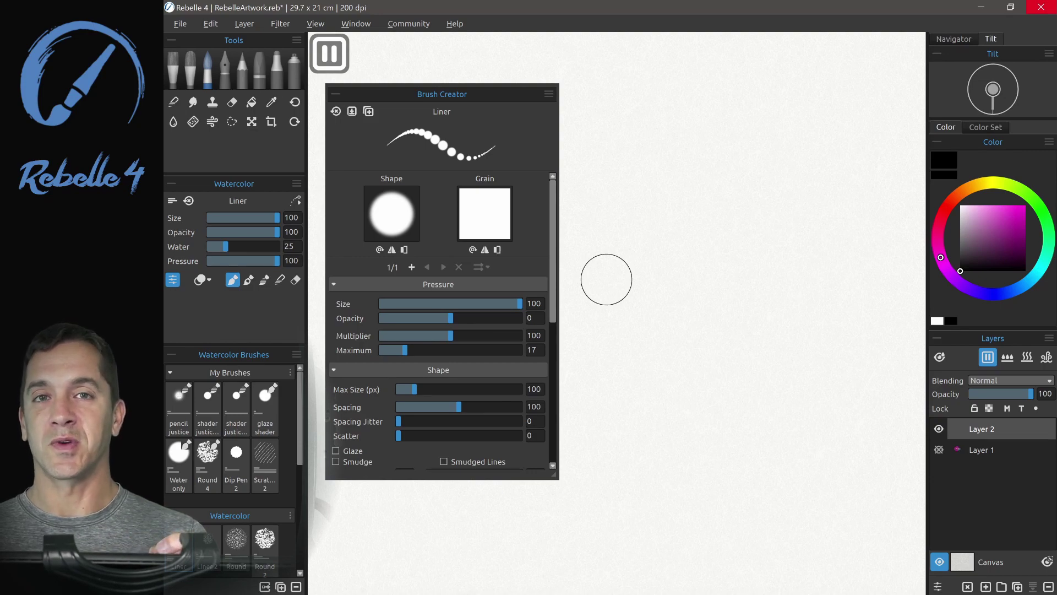
pyautogui.scroll(-3, 440, 330)
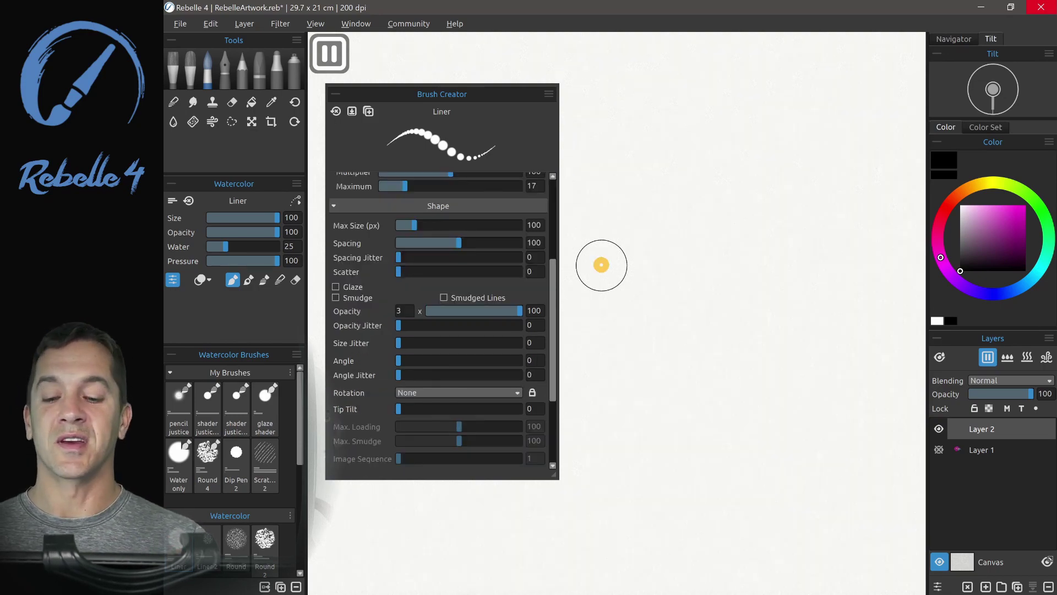